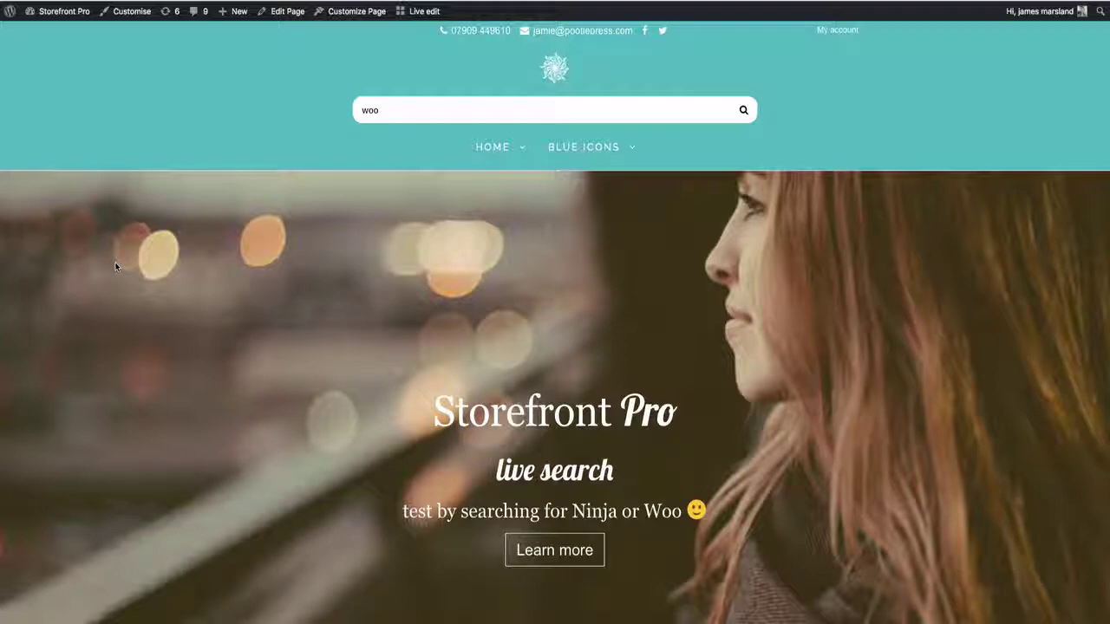
# - Try the header live search with 'hoo' and 'woo', then dismiss the results
pyautogui.click(386, 110)
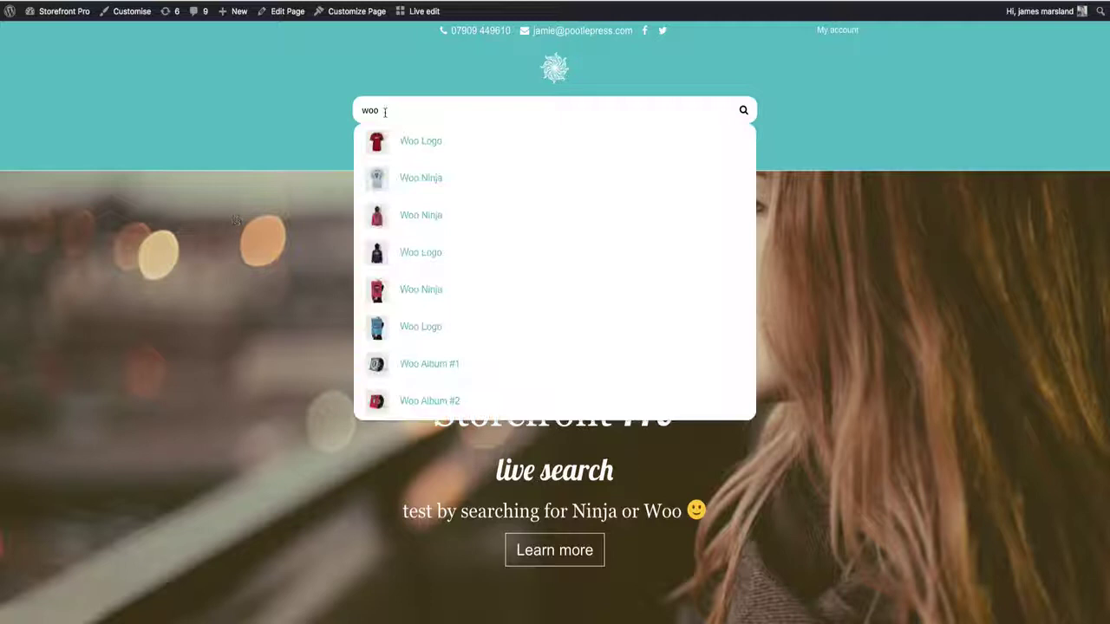
pyautogui.press('BackSpace')
pyautogui.press('BackSpace')
pyautogui.press('BackSpace')
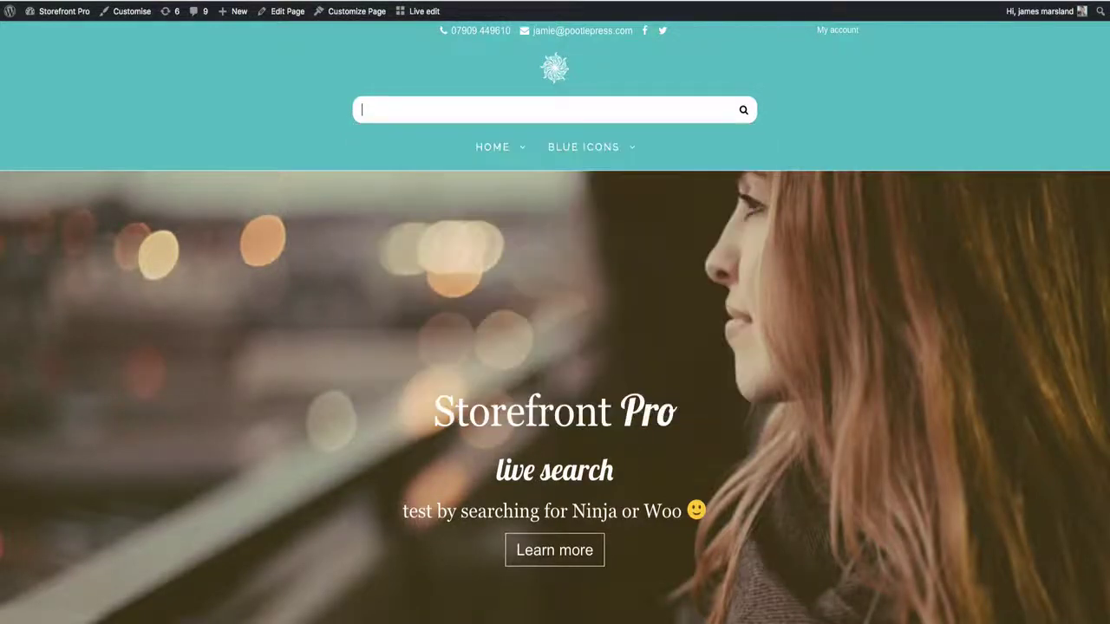
pyautogui.write('hoo')
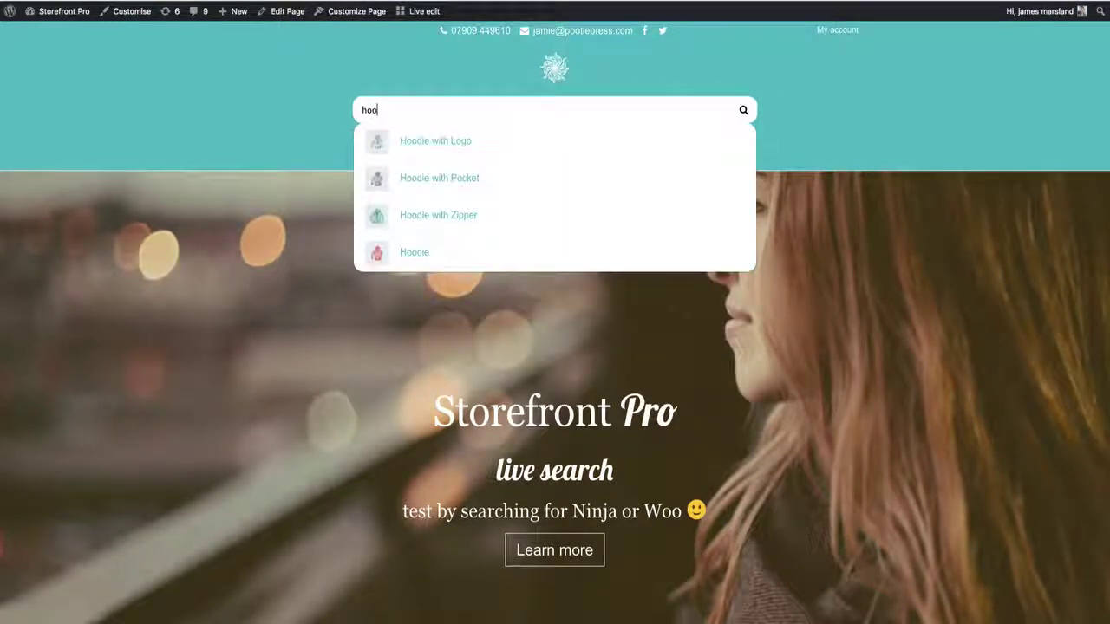
pyautogui.press('BackSpace')
pyautogui.press('BackSpace')
pyautogui.press('BackSpace')
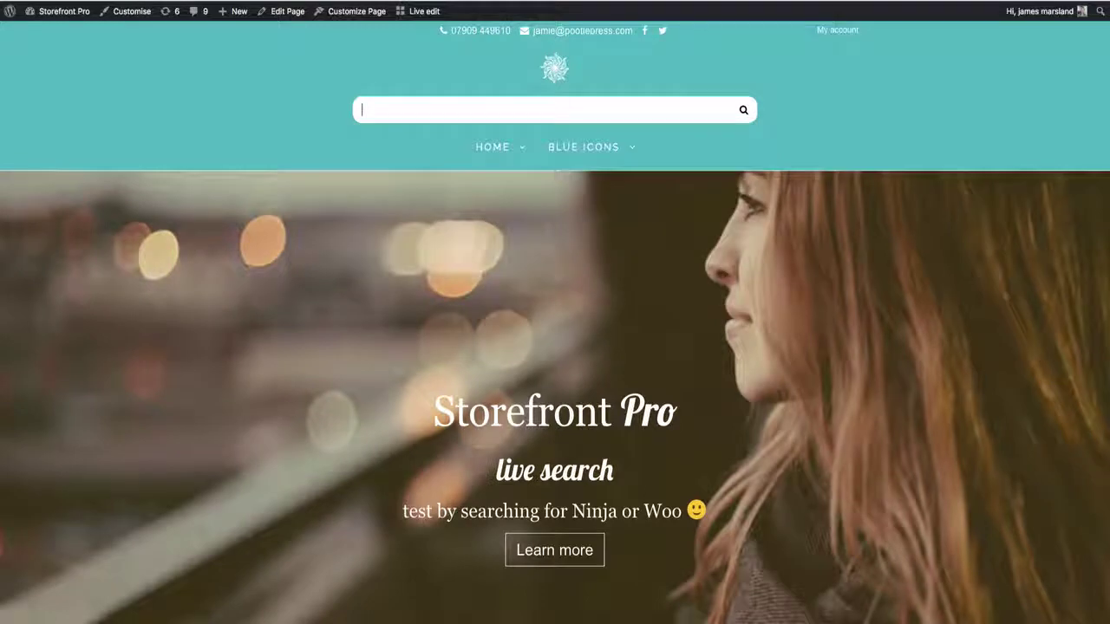
pyautogui.write('woo')
pyautogui.press('BackSpace')
pyautogui.write('o')
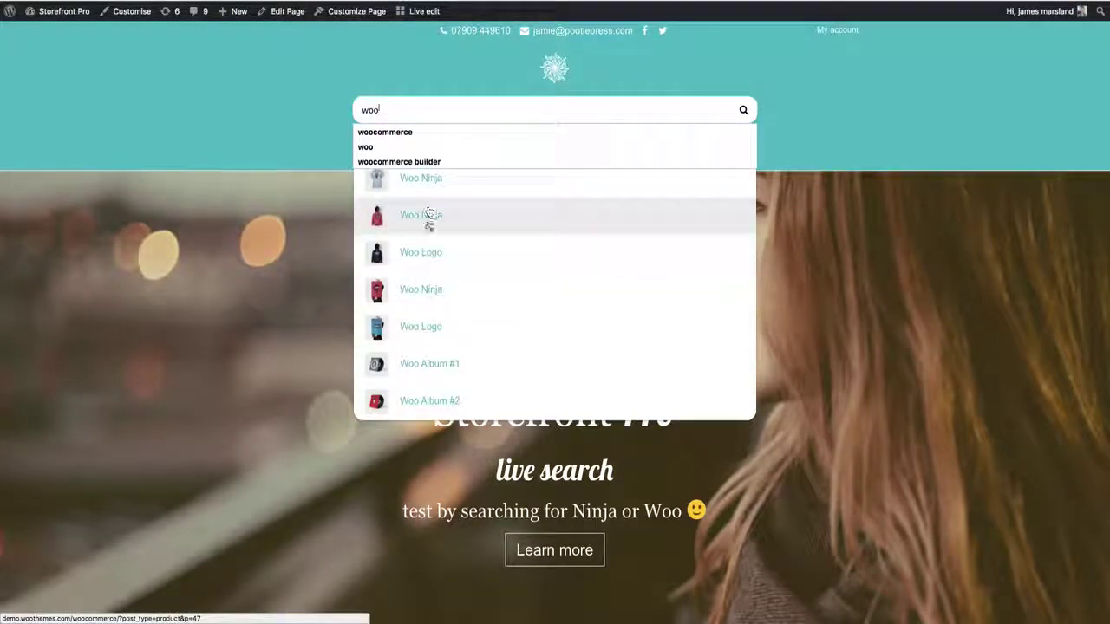
pyautogui.click(310, 137)
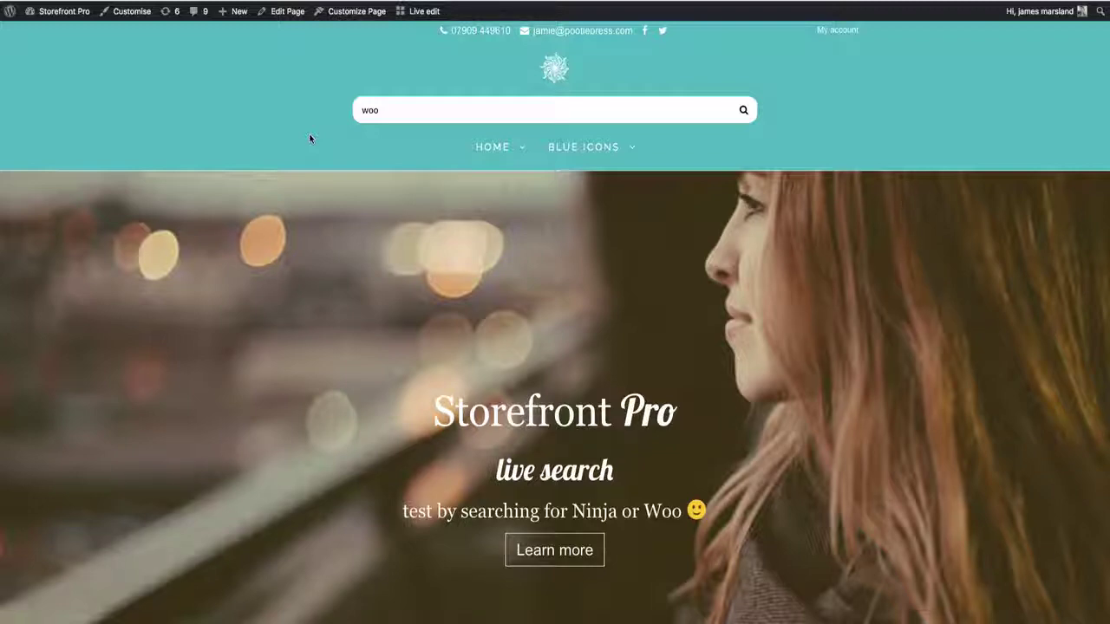
# - In the Customizer's Live search section, keep WooCommerce live search set to 'Show in header'
pyautogui.click(123, 15)
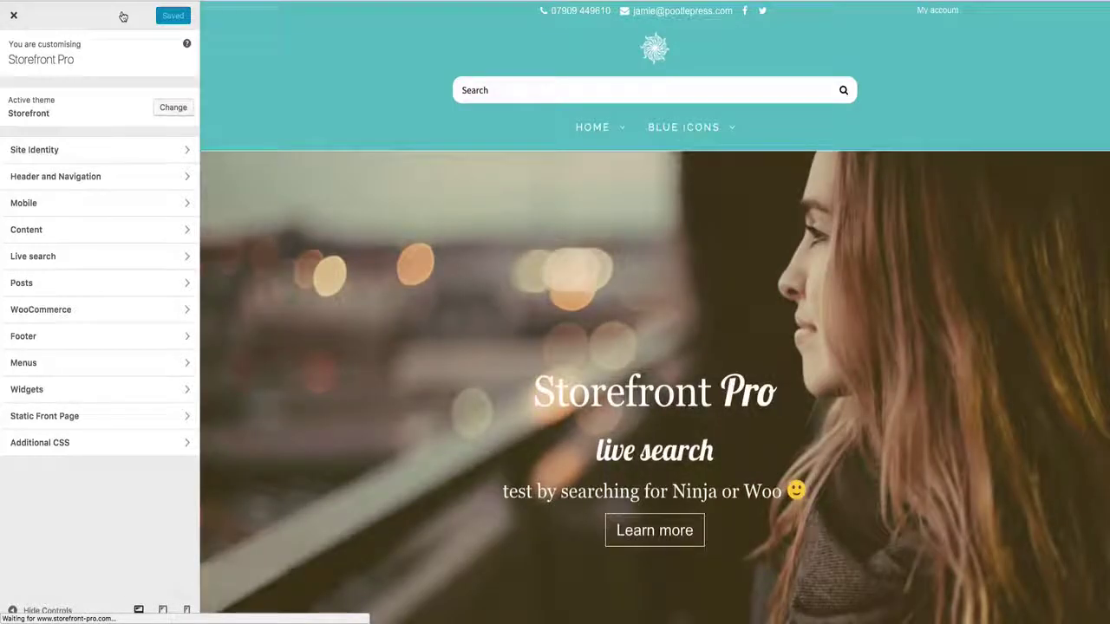
pyautogui.click(58, 258)
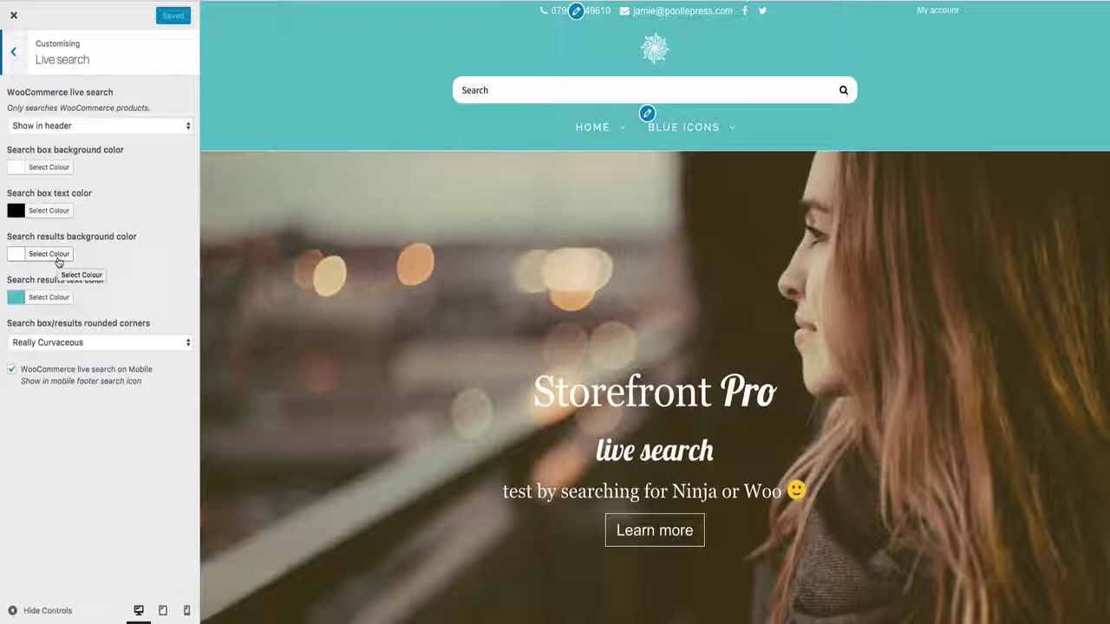
pyautogui.click(94, 127)
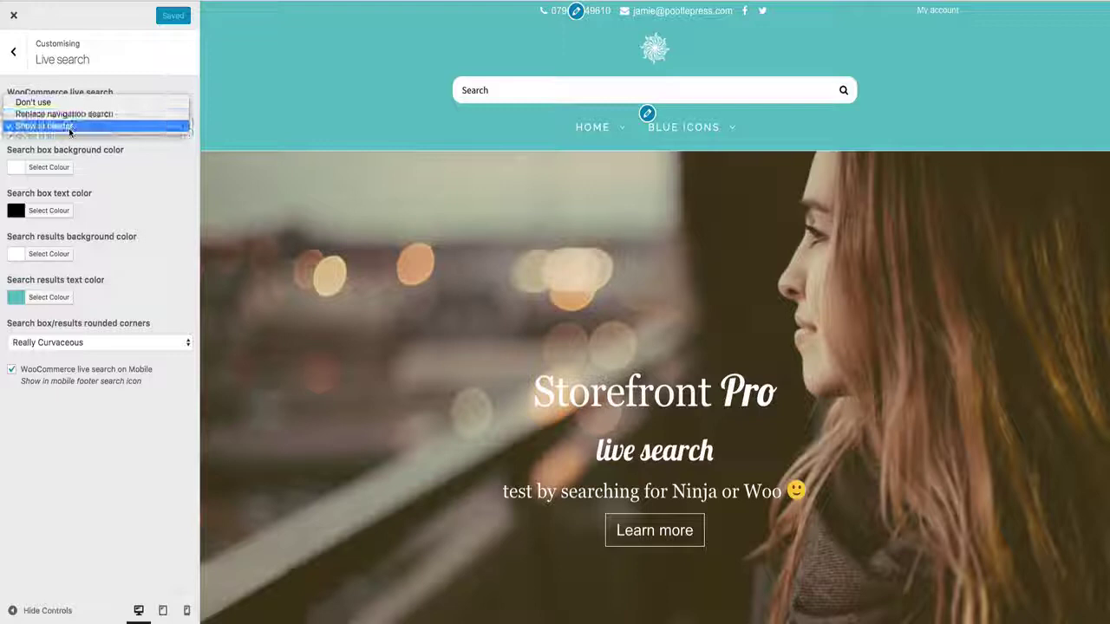
pyautogui.click(52, 126)
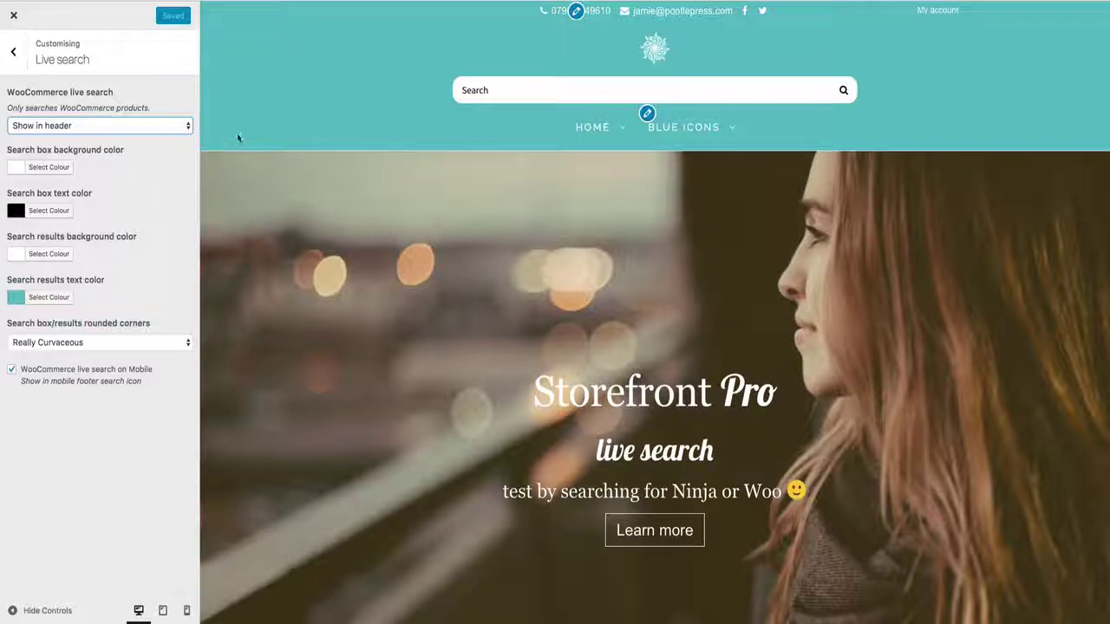
# - Preview a blue search box background, reset it to white, then search 'wo' in the preview
pyautogui.click(48, 168)
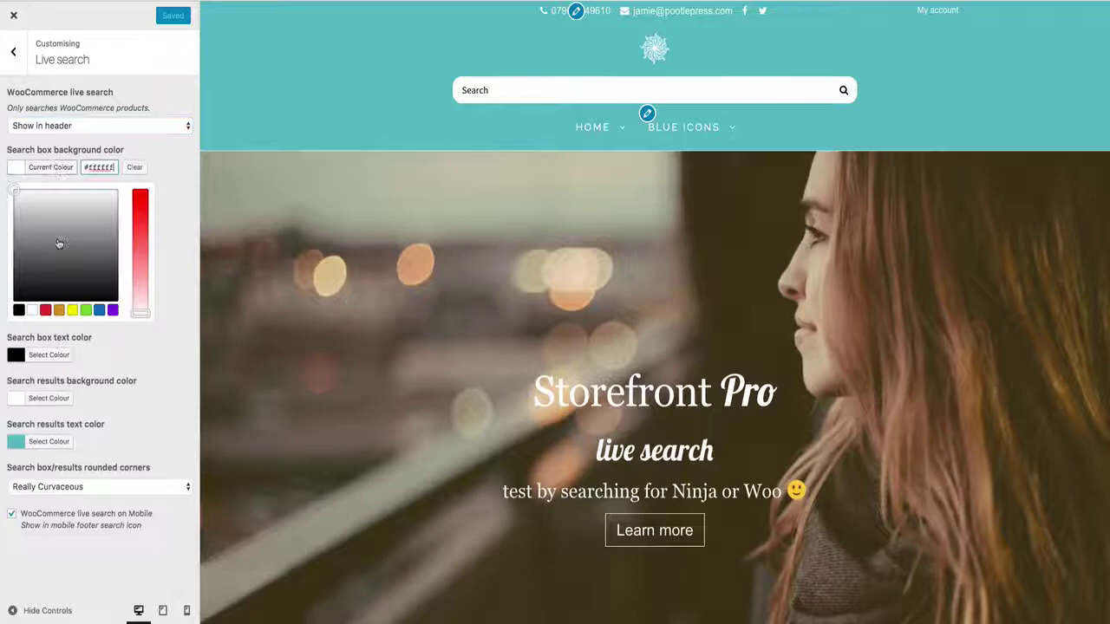
pyautogui.click(99, 310)
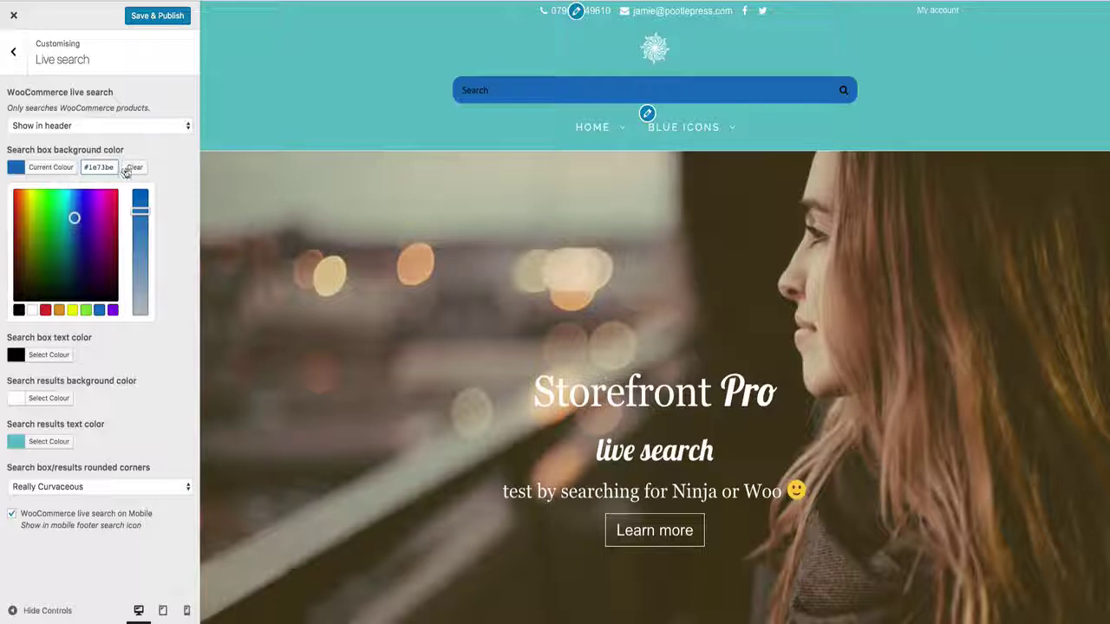
pyautogui.click(47, 171)
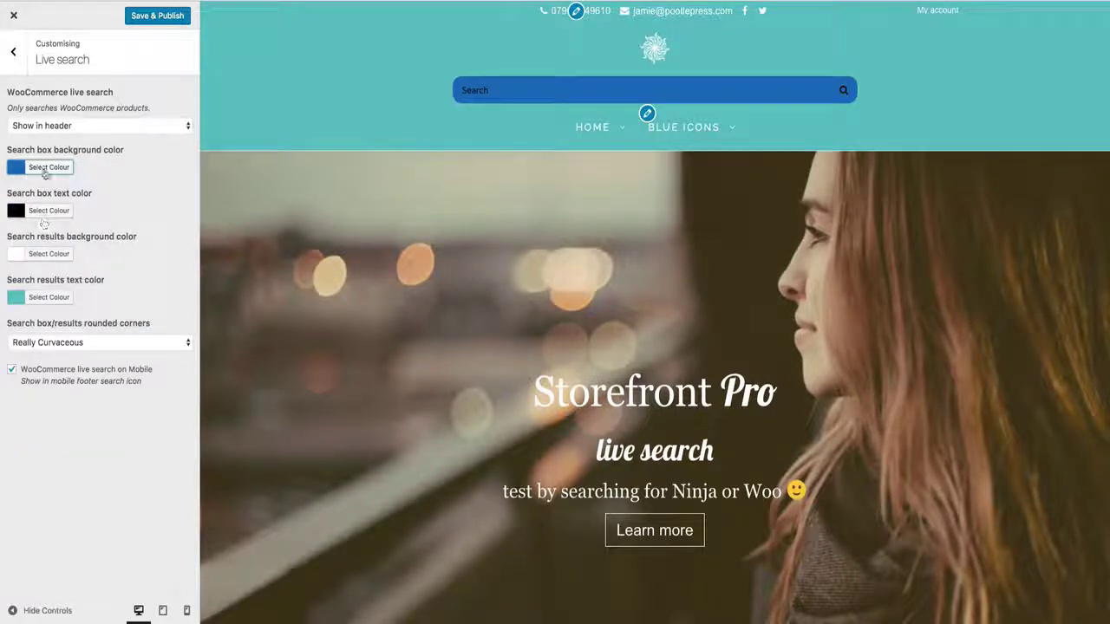
pyautogui.click(47, 169)
pyautogui.click(147, 167)
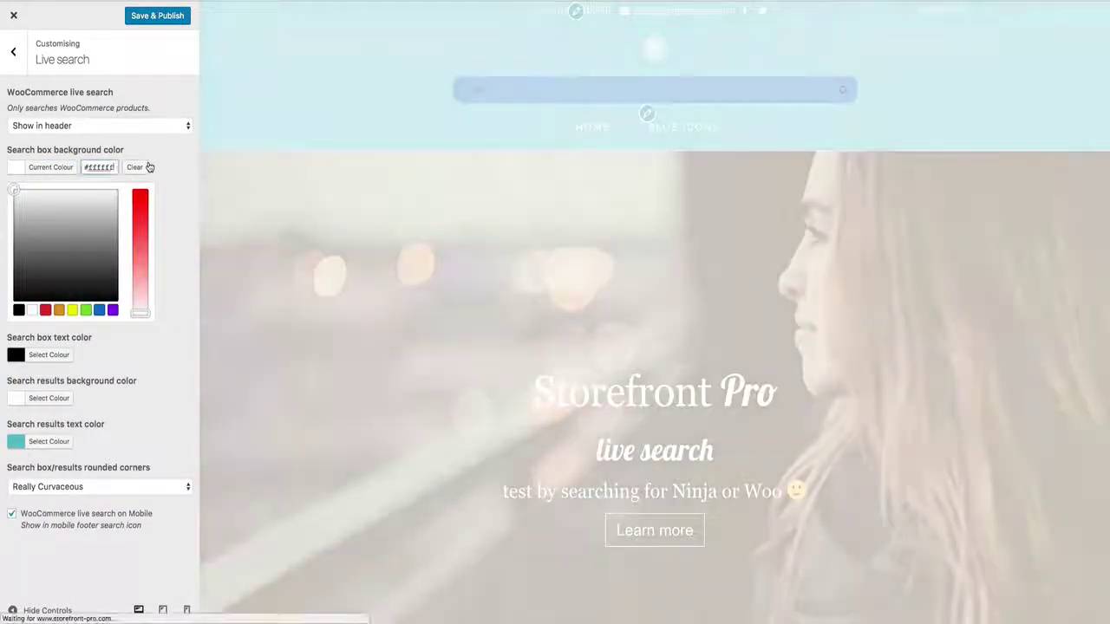
pyautogui.click(165, 151)
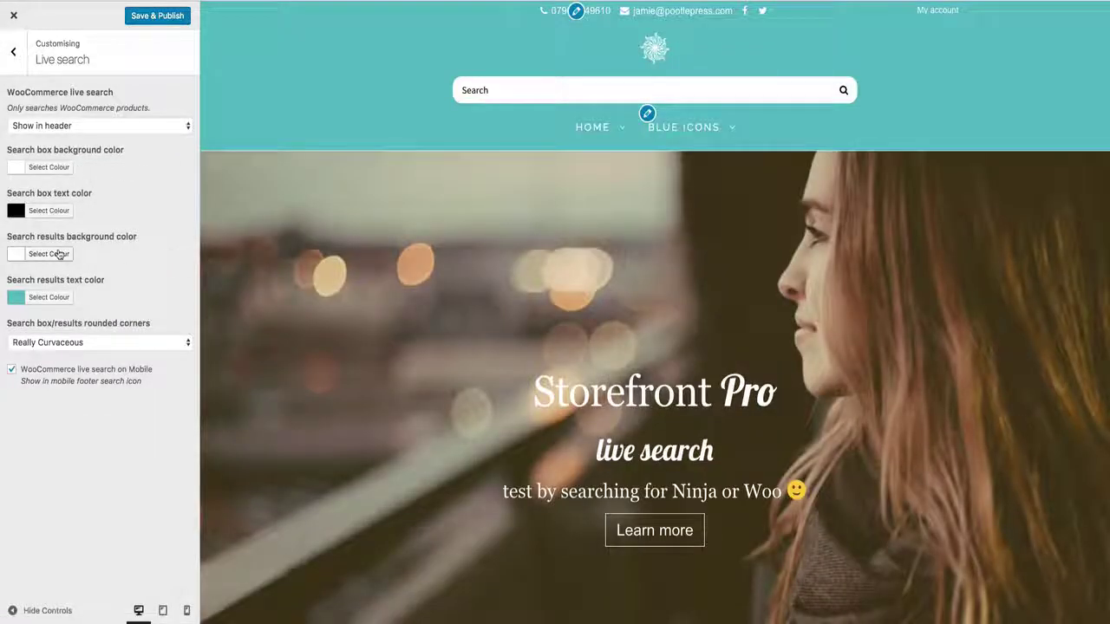
pyautogui.click(531, 81)
pyautogui.write('wo')
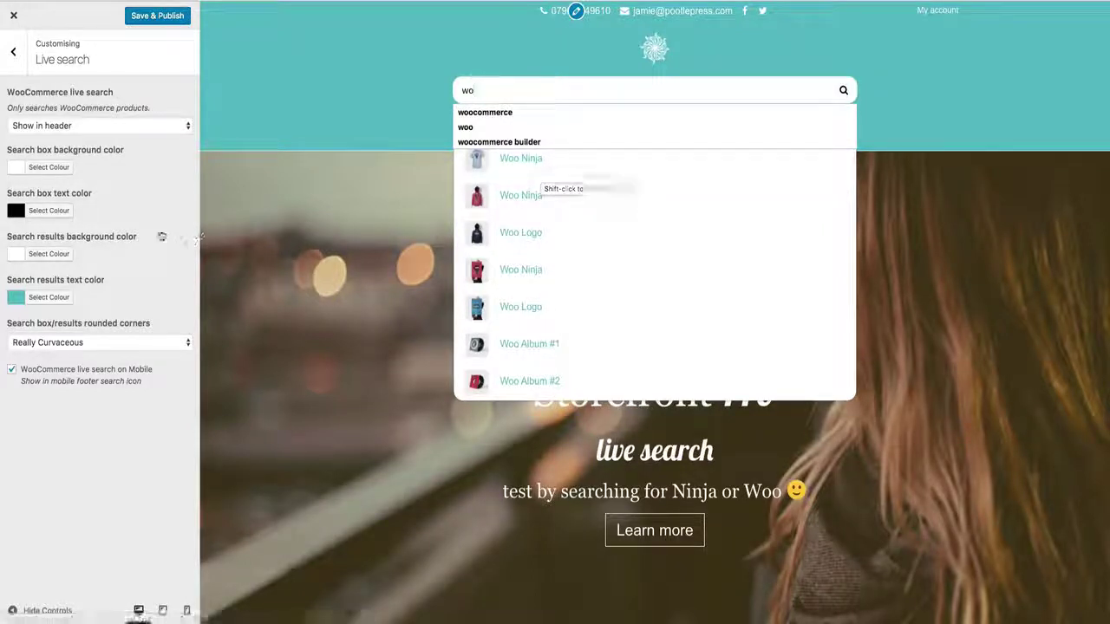
pyautogui.click(159, 235)
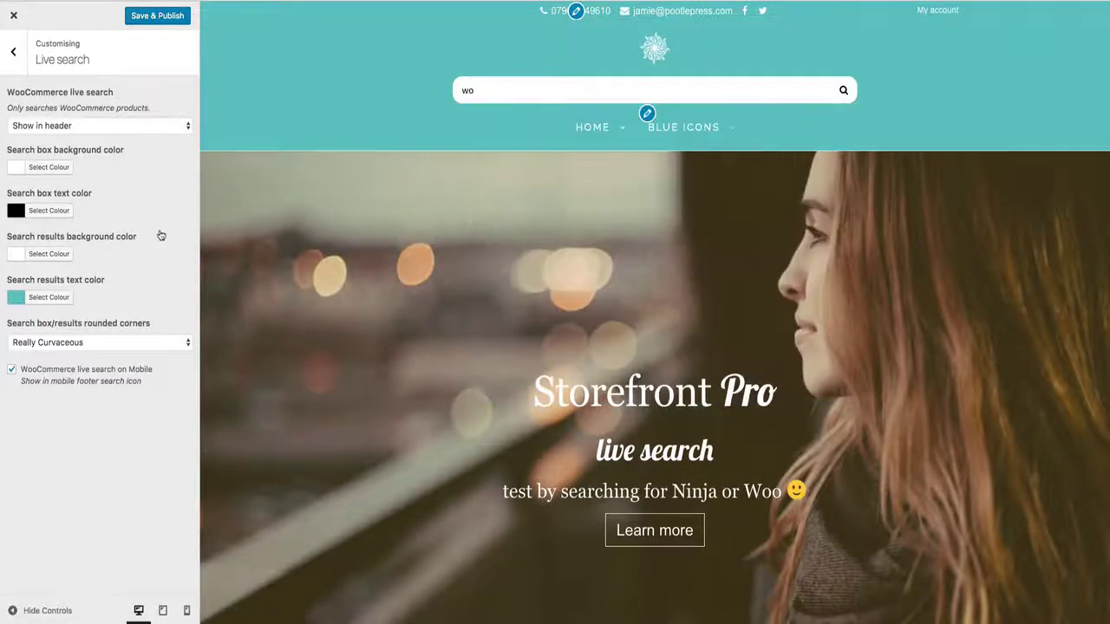
pyautogui.click(105, 343)
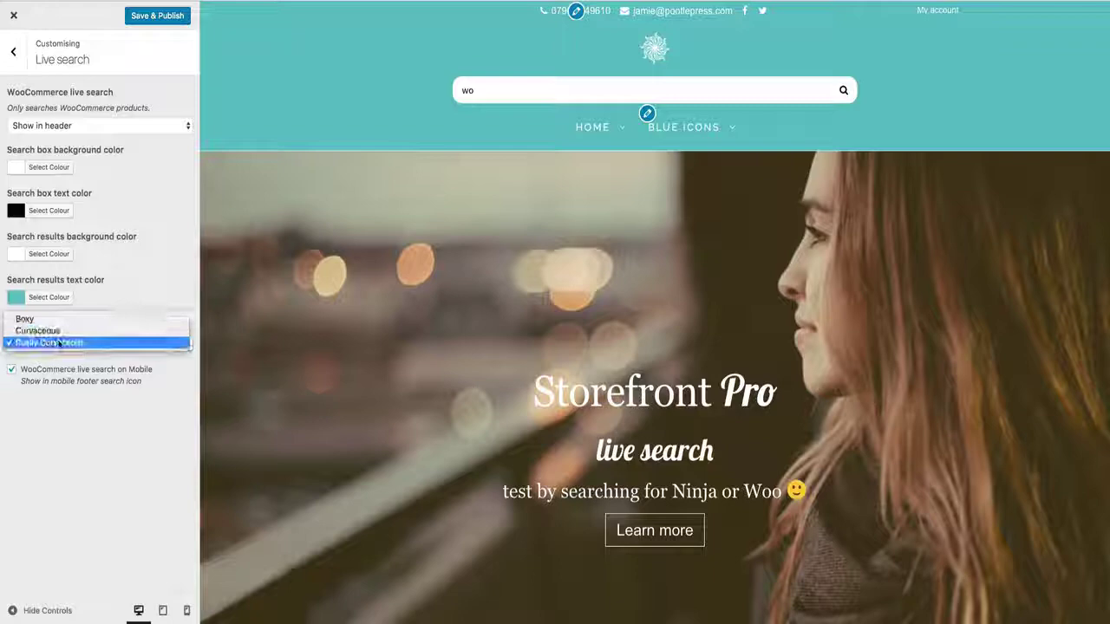
pyautogui.click(26, 319)
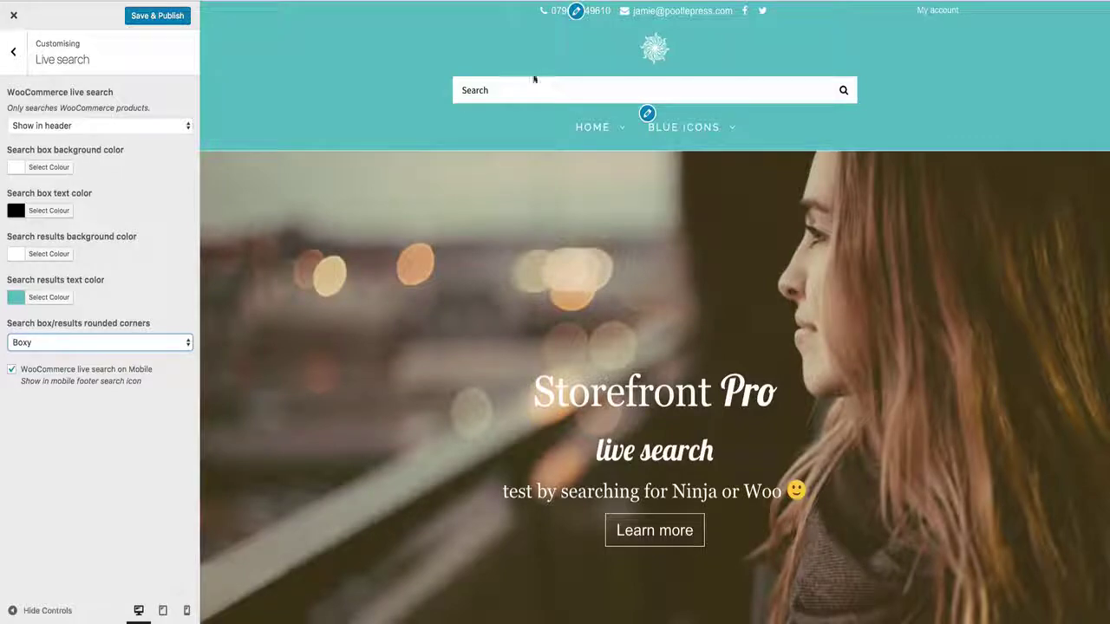
pyautogui.click(99, 342)
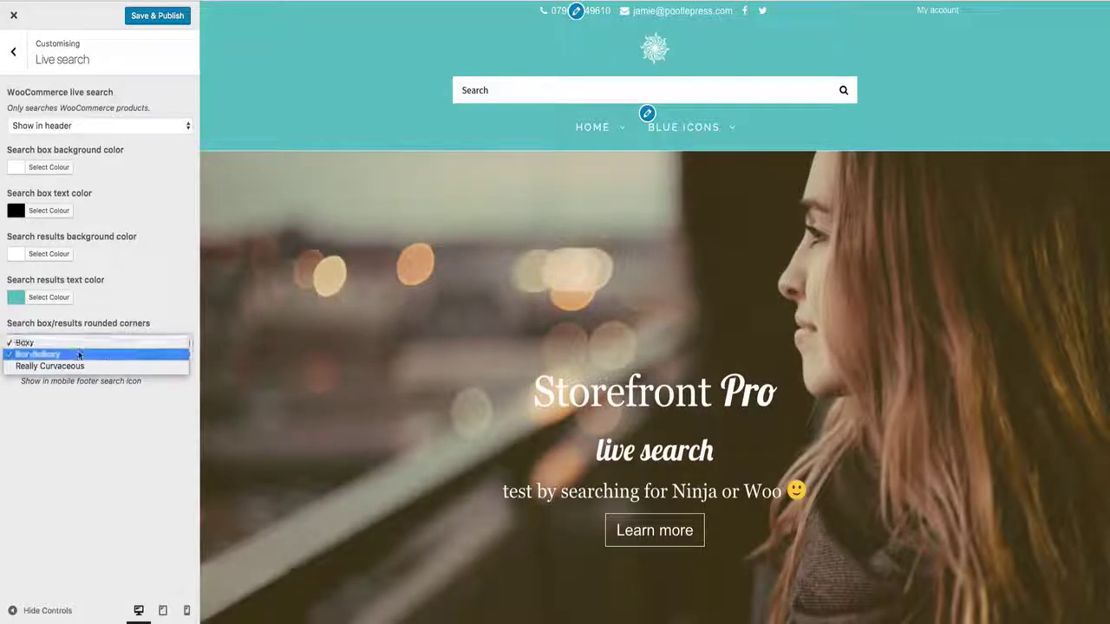
pyautogui.click(69, 366)
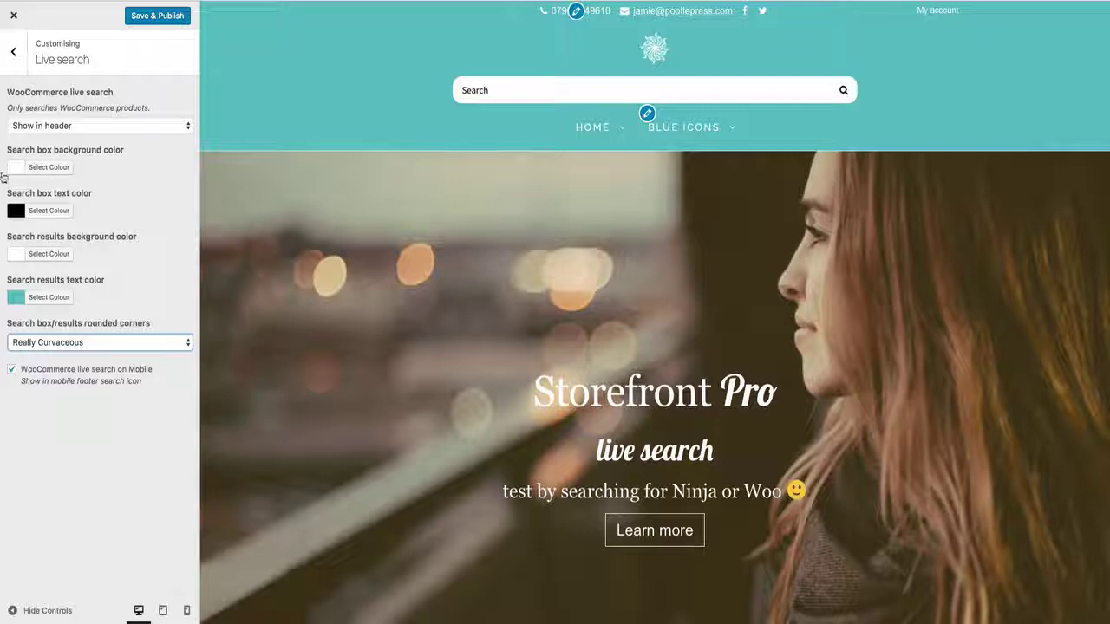
# - Set Header and Navigation > Primary Navigation style to 'Align right items right'
pyautogui.click(13, 52)
pyautogui.click(33, 174)
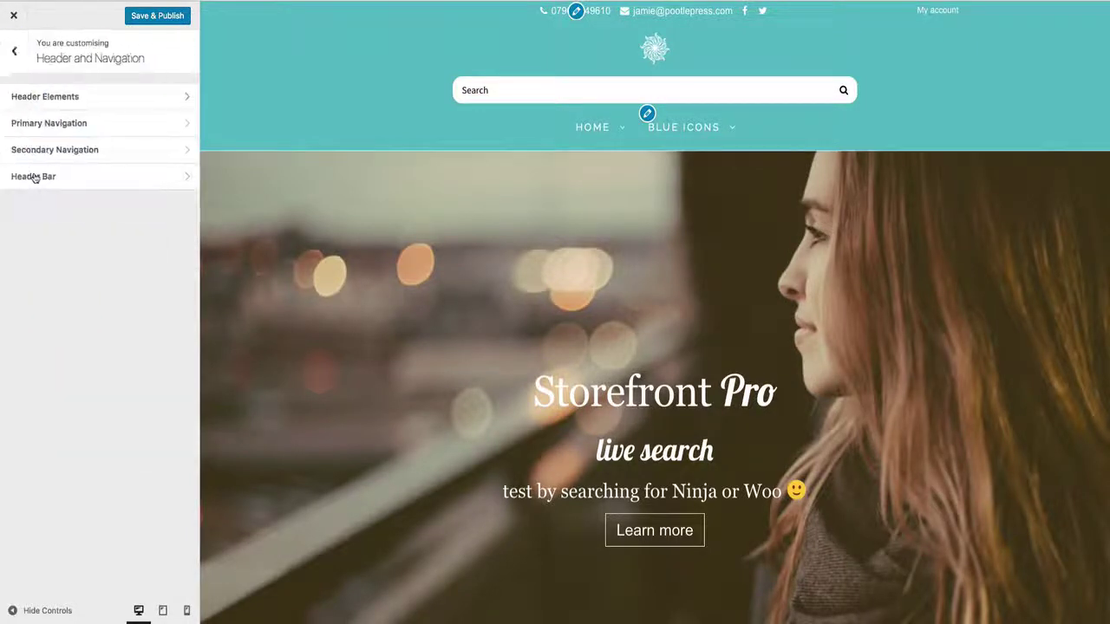
pyautogui.click(69, 130)
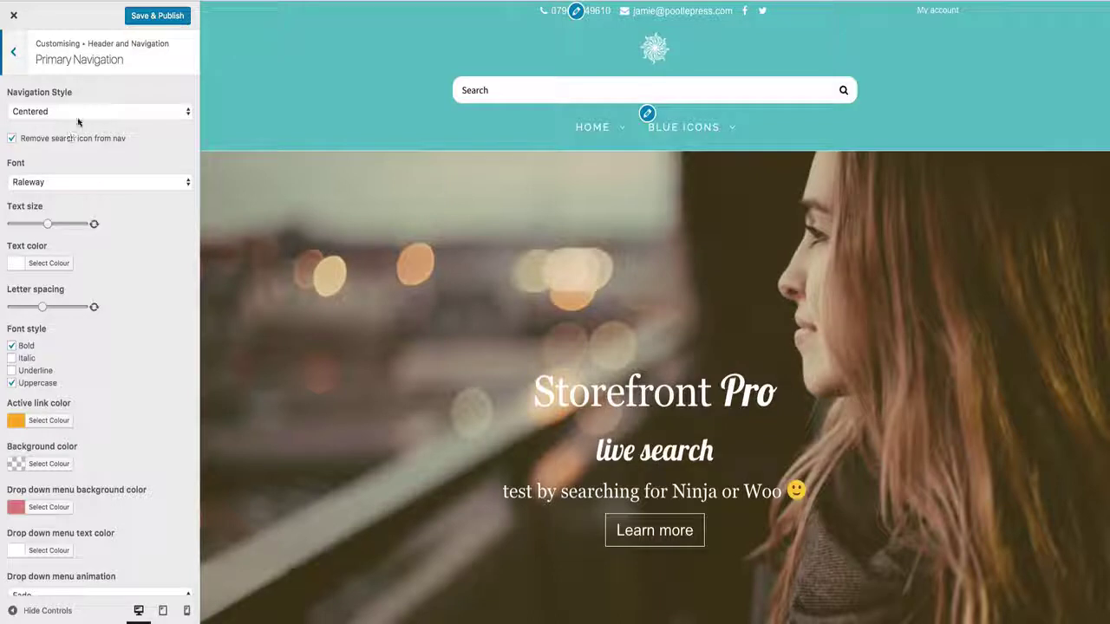
pyautogui.click(80, 116)
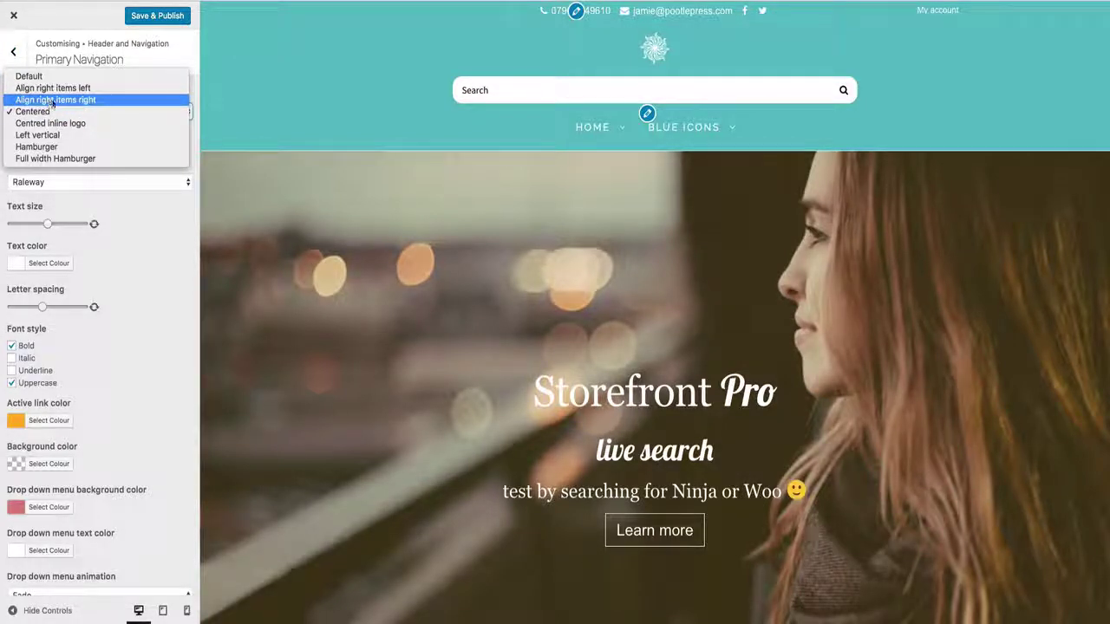
pyautogui.click(42, 100)
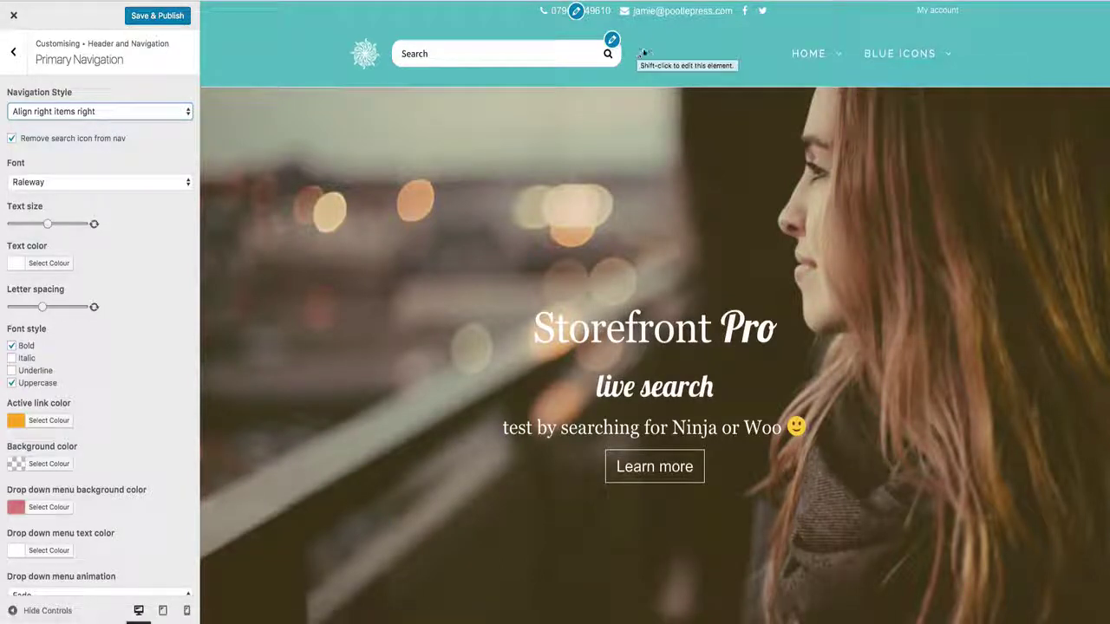
# - Search 'woo' in the preview header search box and dismiss the live results
pyautogui.click(435, 53)
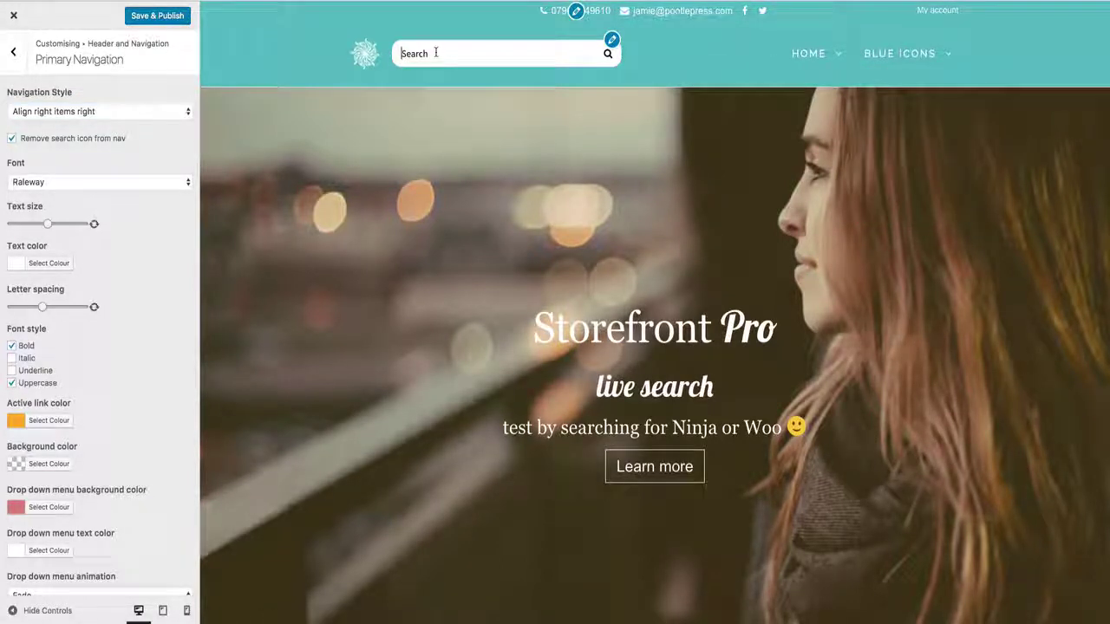
pyautogui.write('woo')
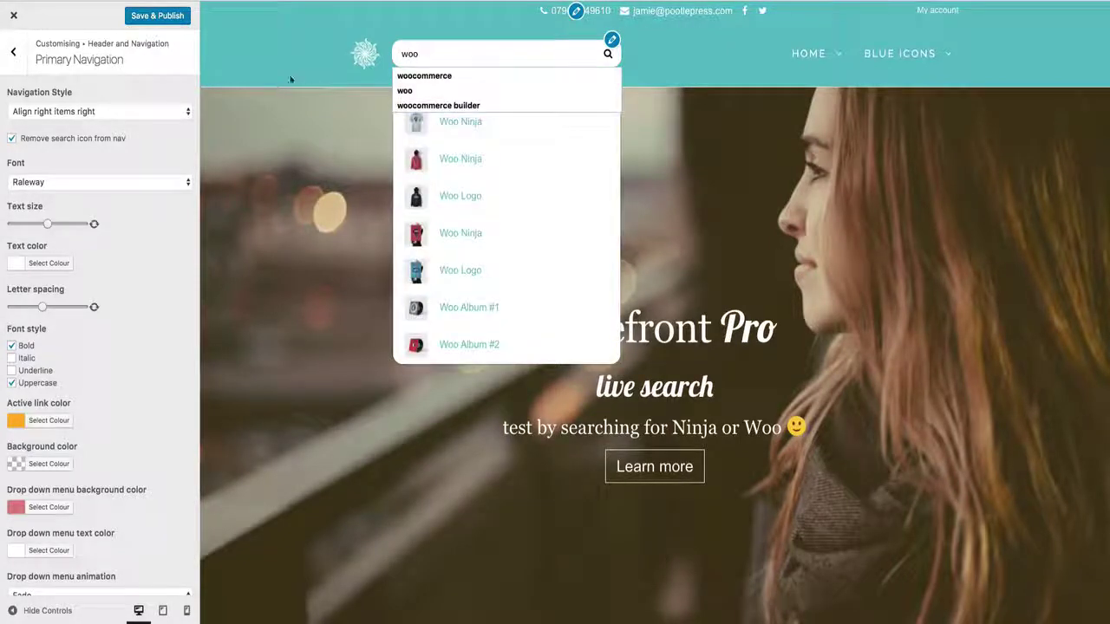
pyautogui.click(285, 102)
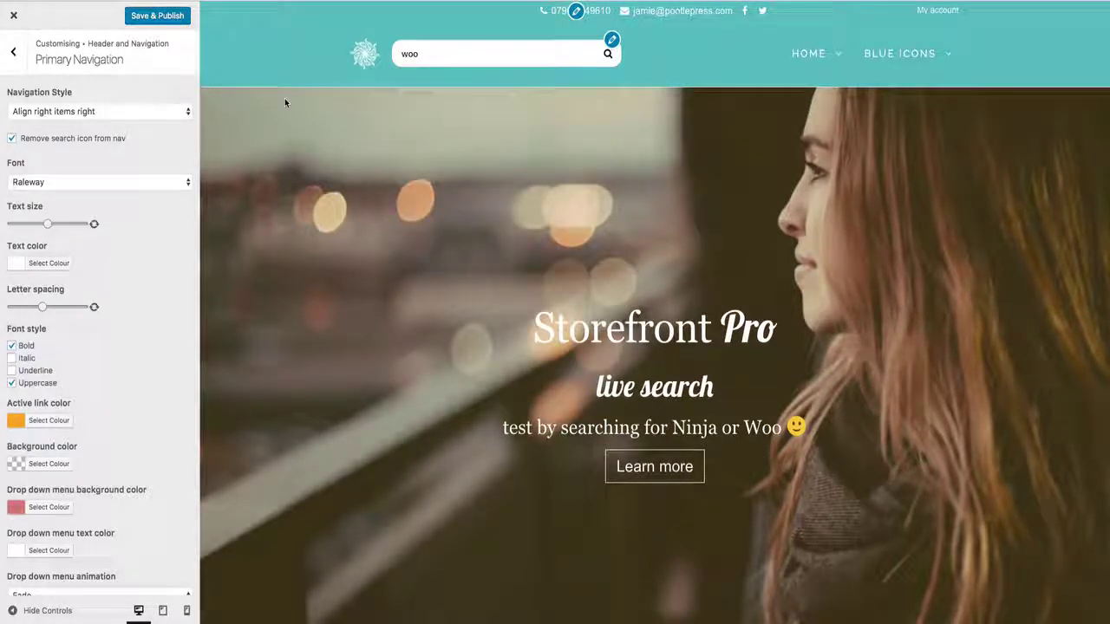
# - Change the Navigation Style to 'Align right items left', then to 'Left vertical'
pyautogui.click(35, 117)
pyautogui.click(66, 99)
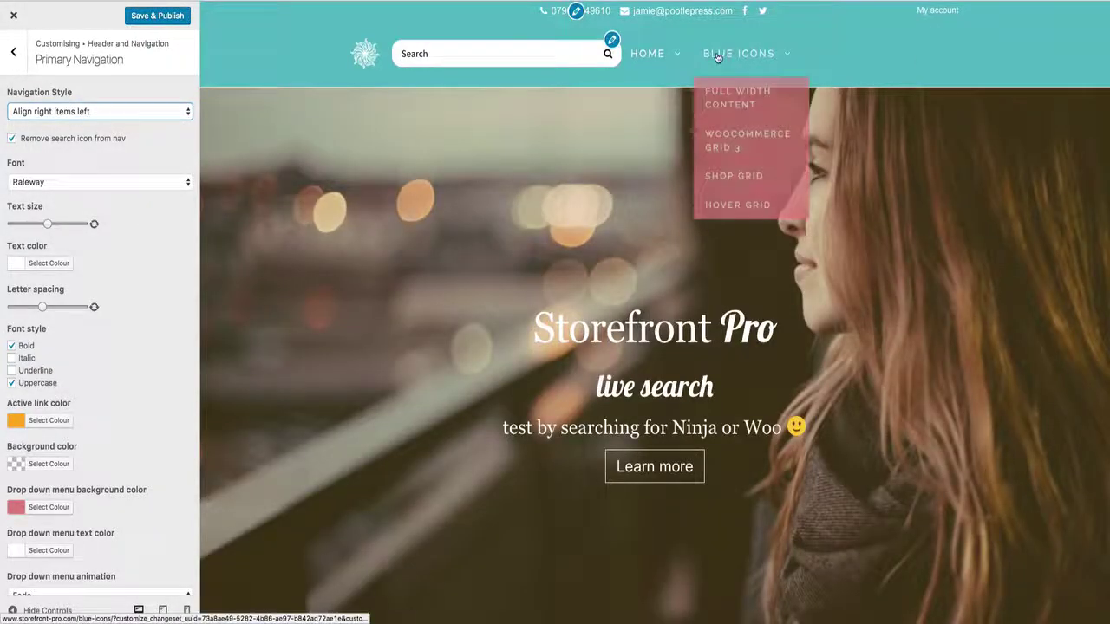
pyautogui.click(153, 111)
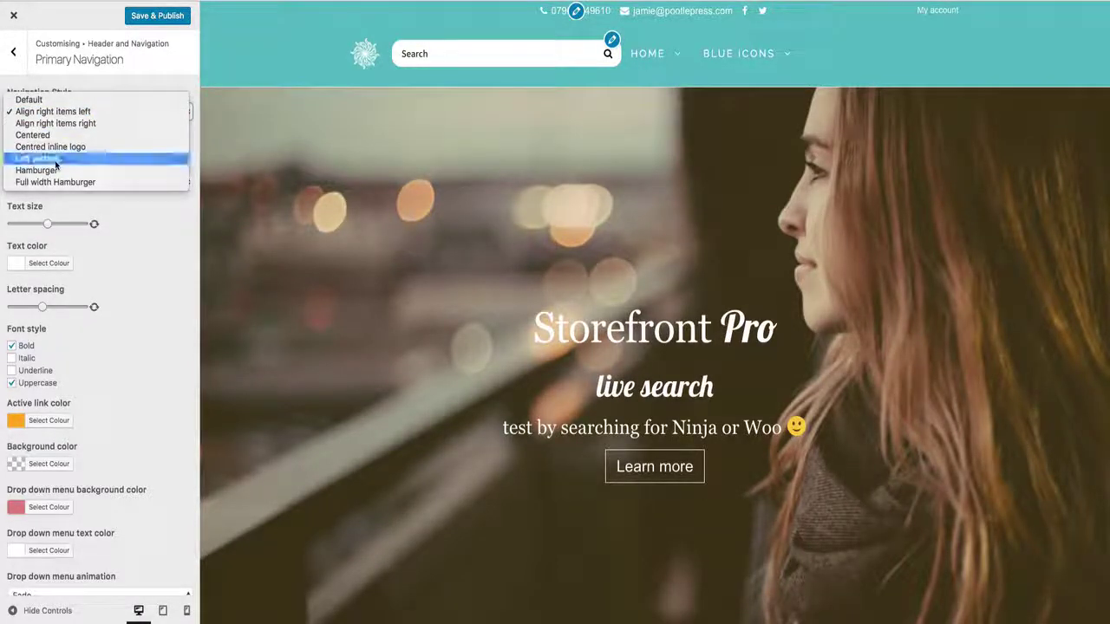
pyautogui.click(56, 161)
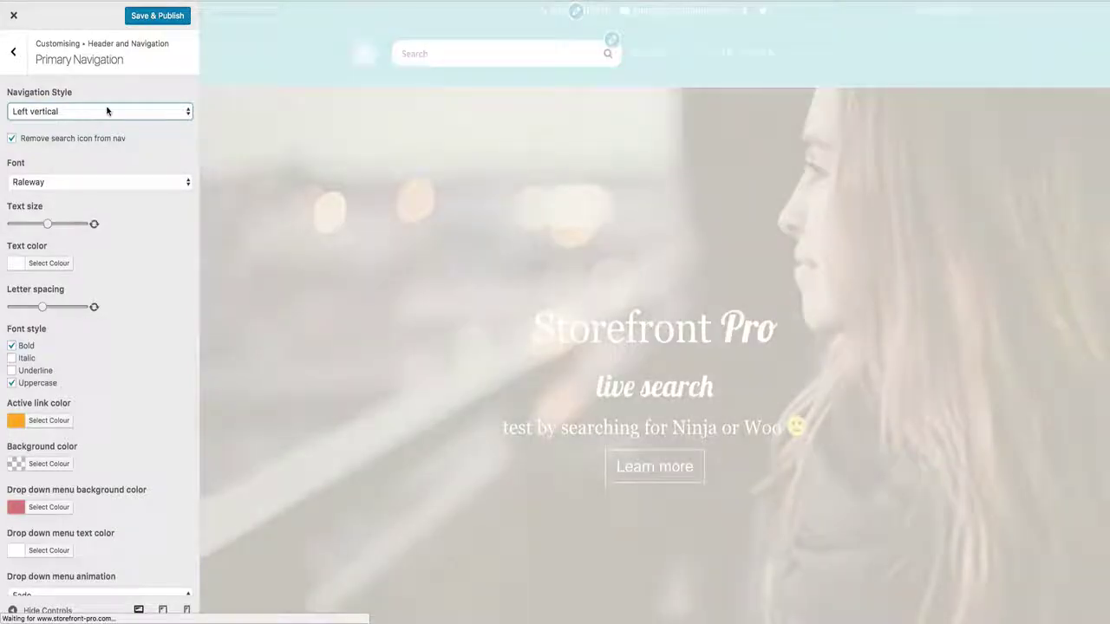